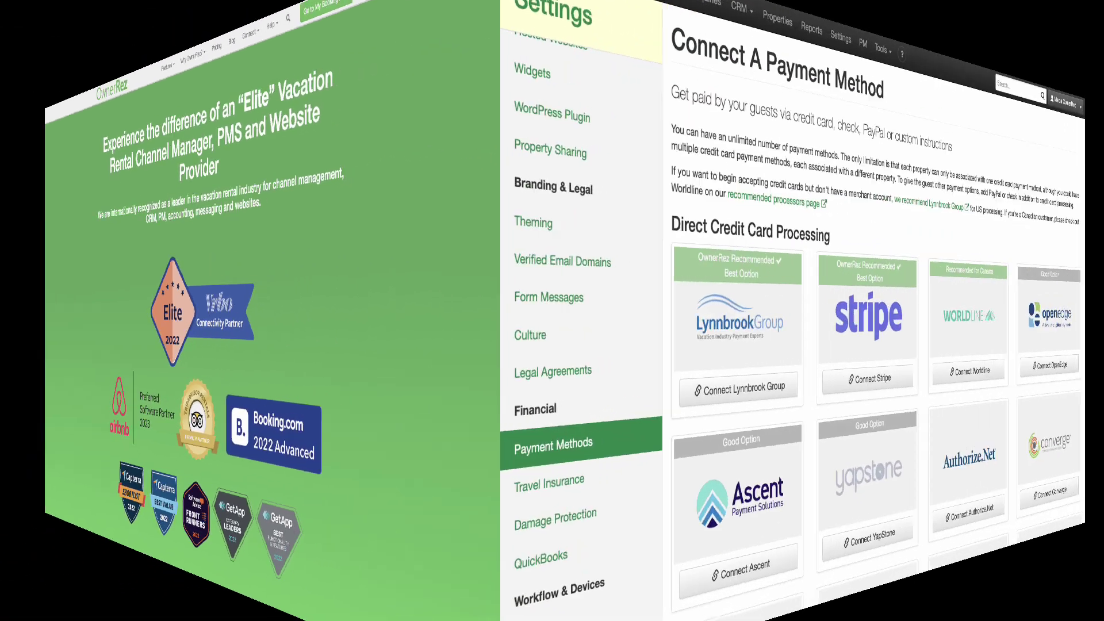
scroll(647, 345, down, 1)
scroll(648, 345, down, 1)
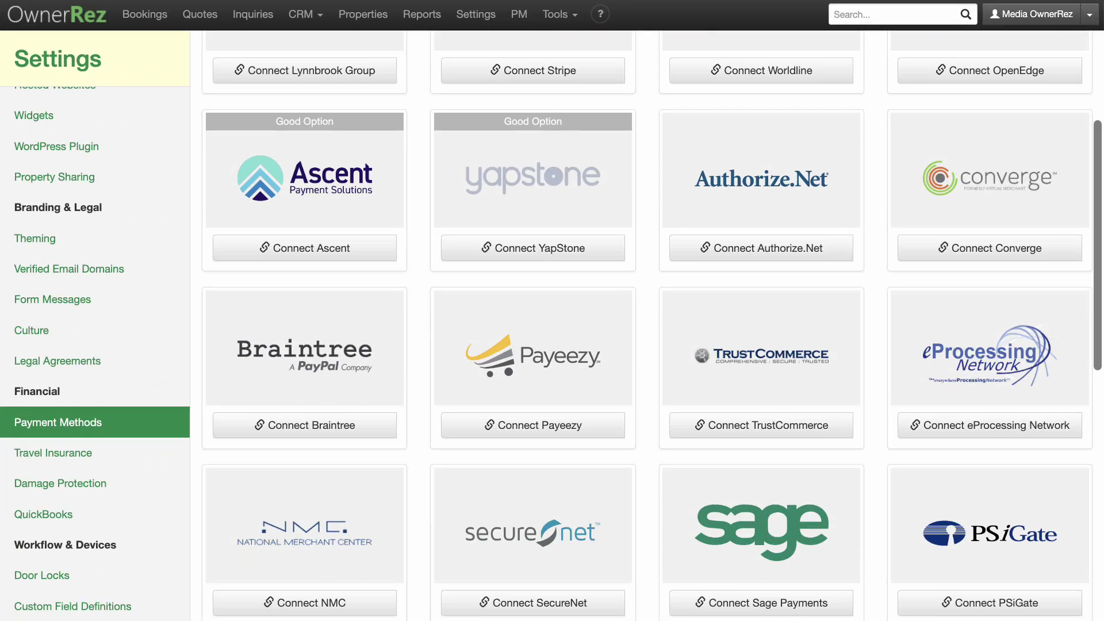
scroll(647, 345, down, 2)
scroll(647, 346, down, 1)
scroll(647, 345, down, 1)
scroll(647, 345, down, 1)
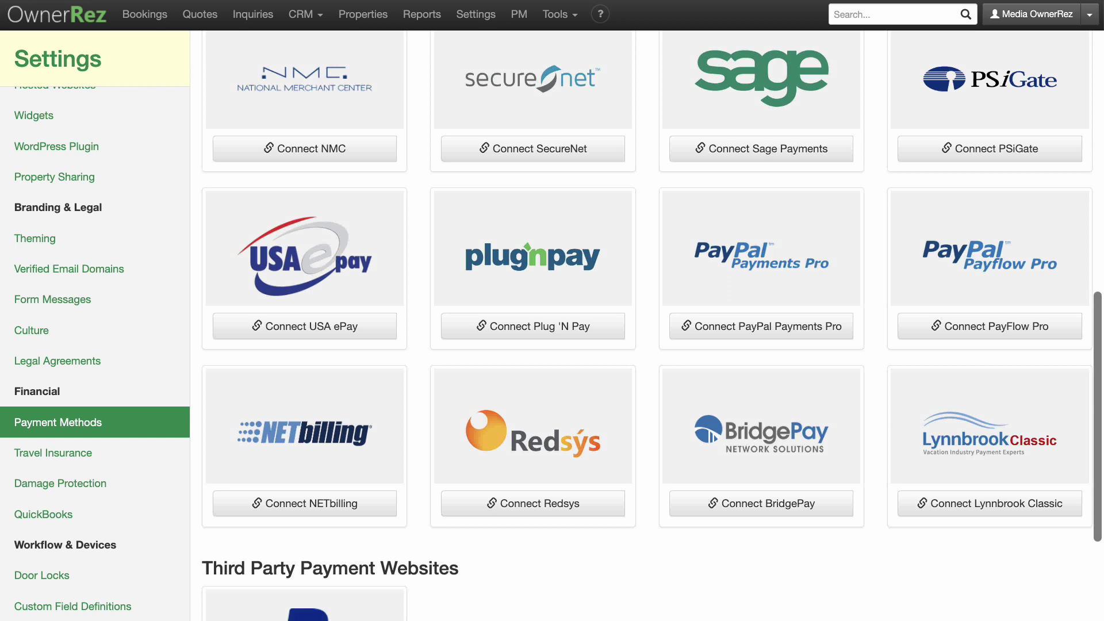
scroll(647, 346, down, 1)
scroll(647, 345, down, 2)
scroll(647, 345, down, 2)
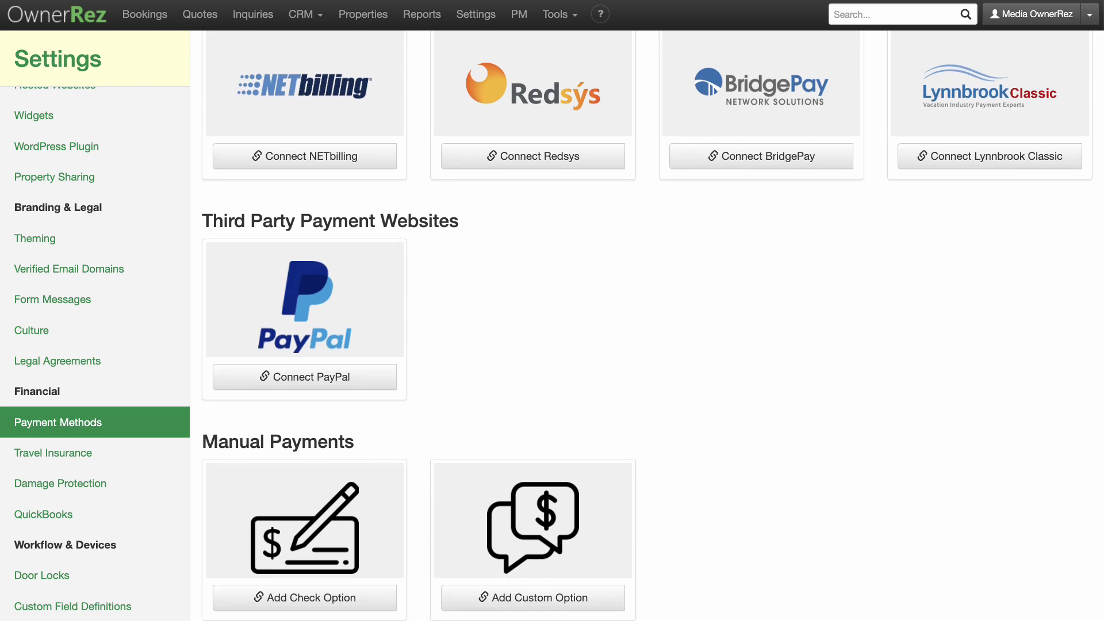
Go from the Settings overview to Payment Methods under Financial
click(479, 22)
scroll(477, 19, down, 3)
scroll(477, 18, down, 4)
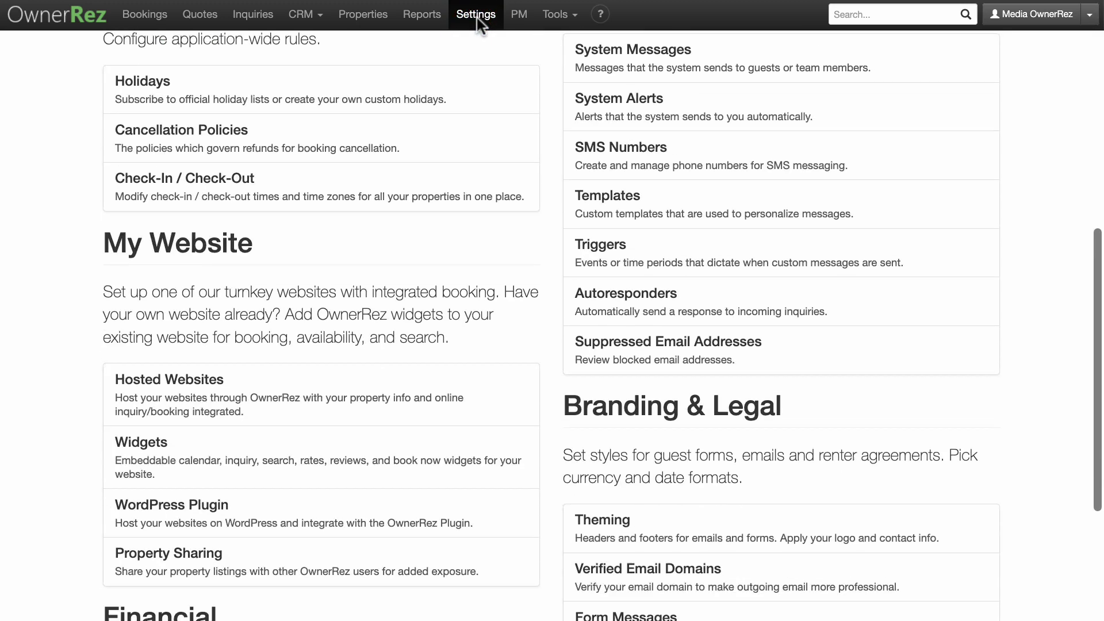
scroll(477, 18, down, 3)
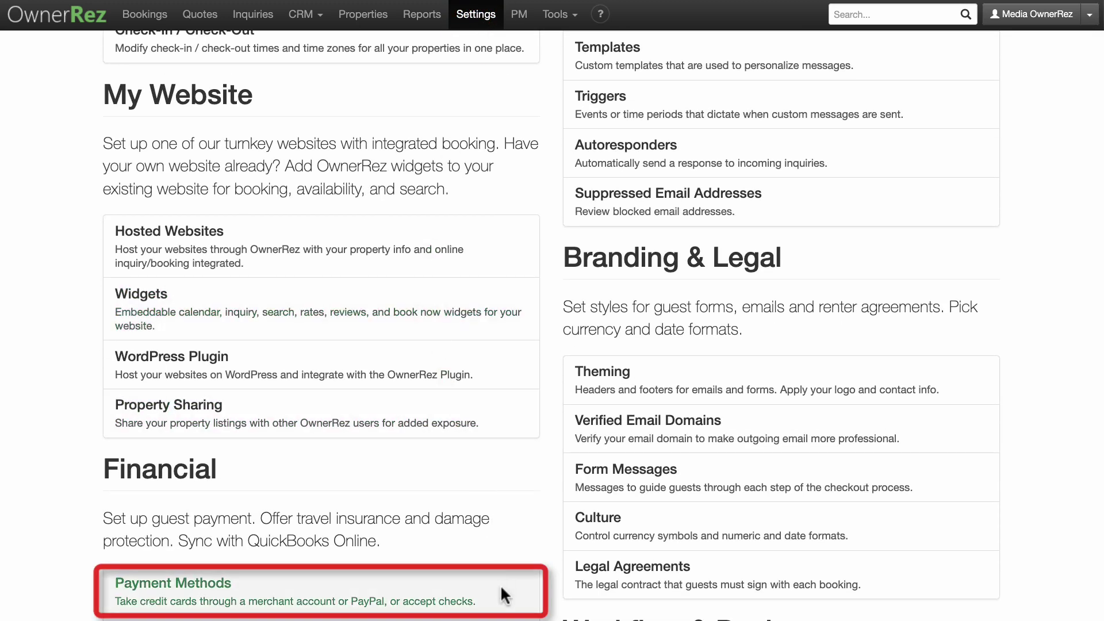
click(501, 584)
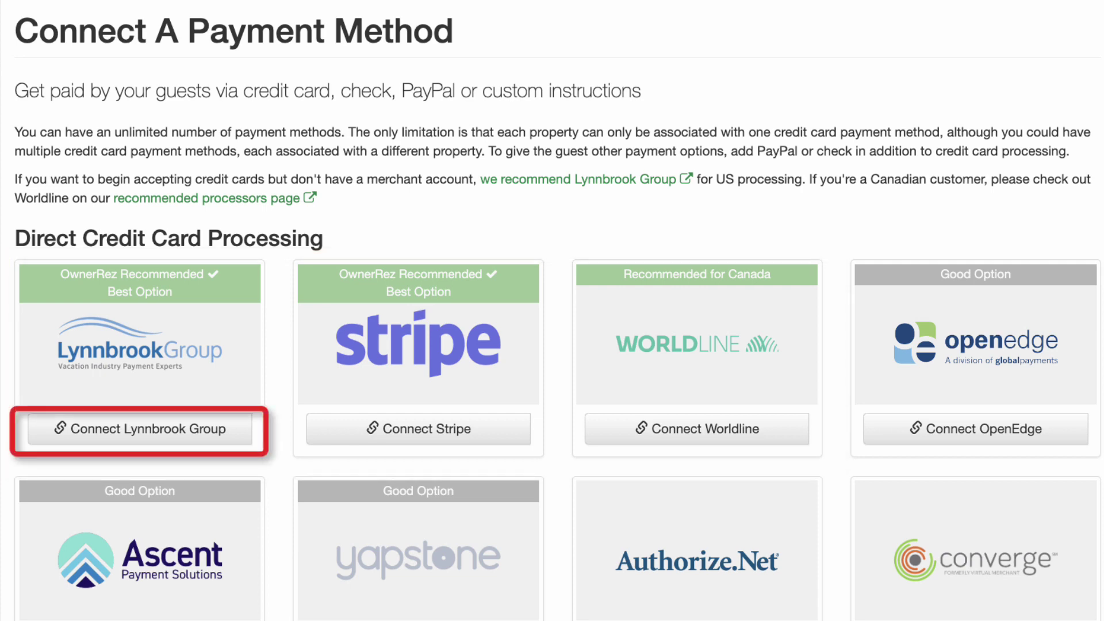
Try the Lynnbrook Group and Stripe connections, then open the Worldline payment method form
click(202, 434)
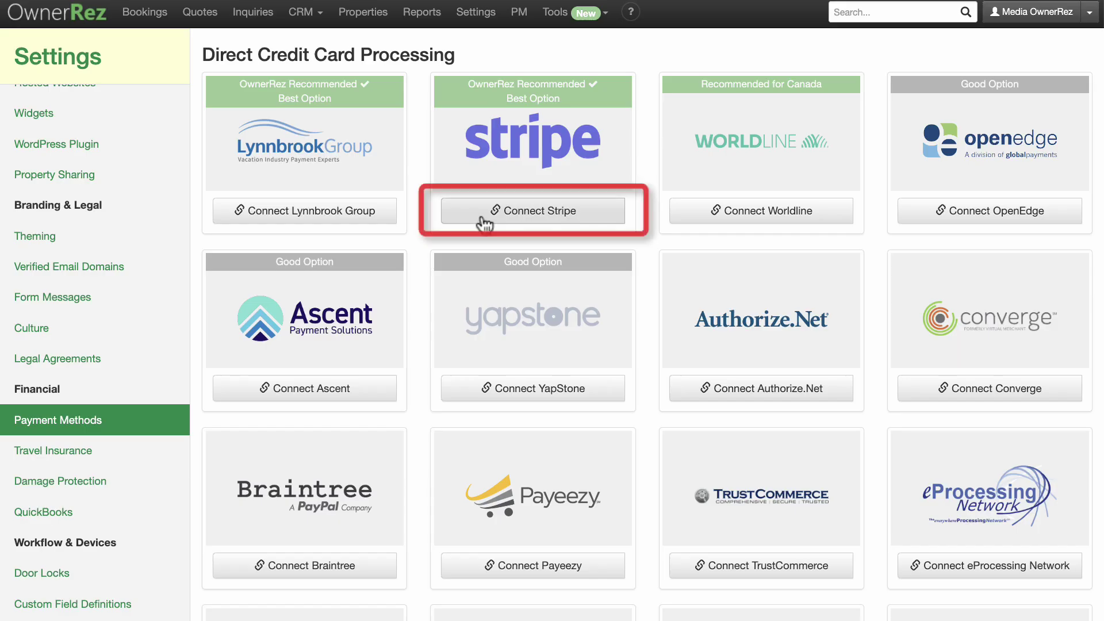
click(481, 220)
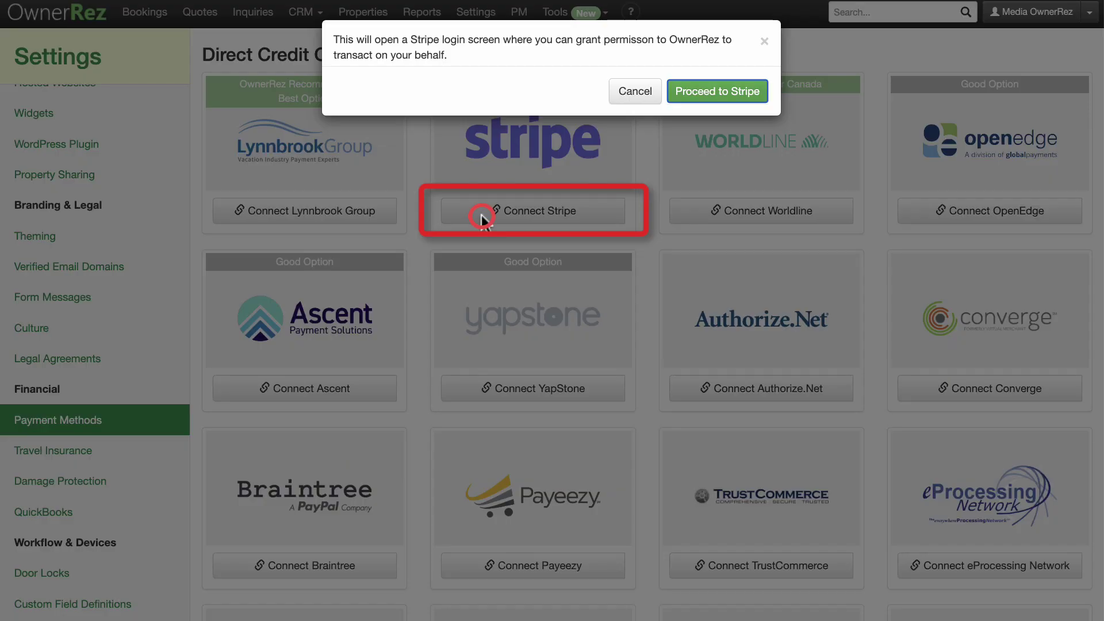
click(694, 92)
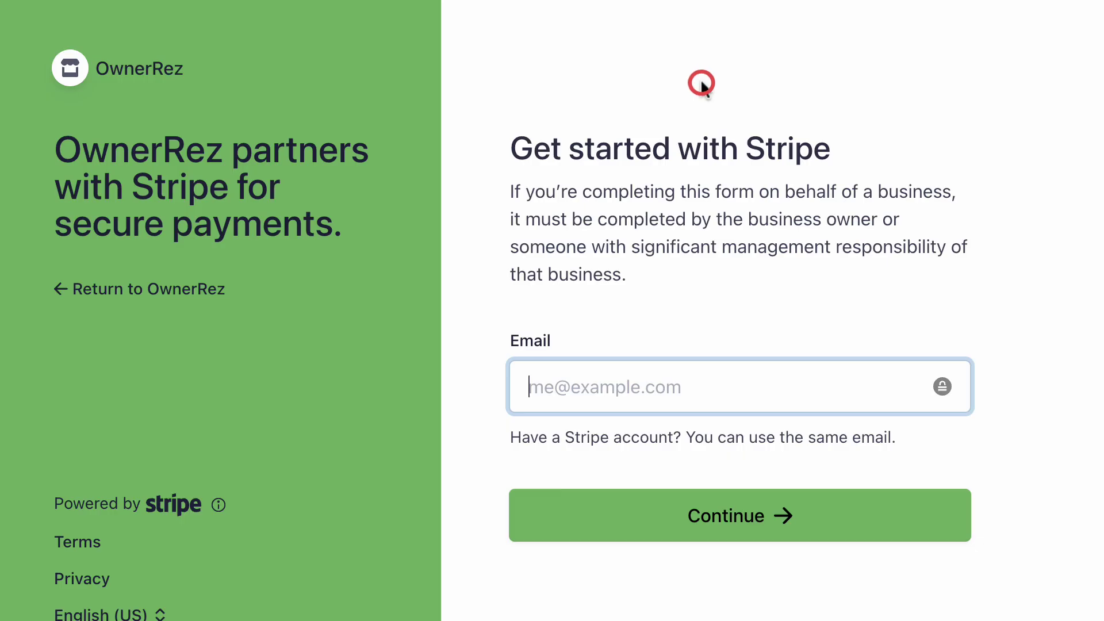
click(221, 290)
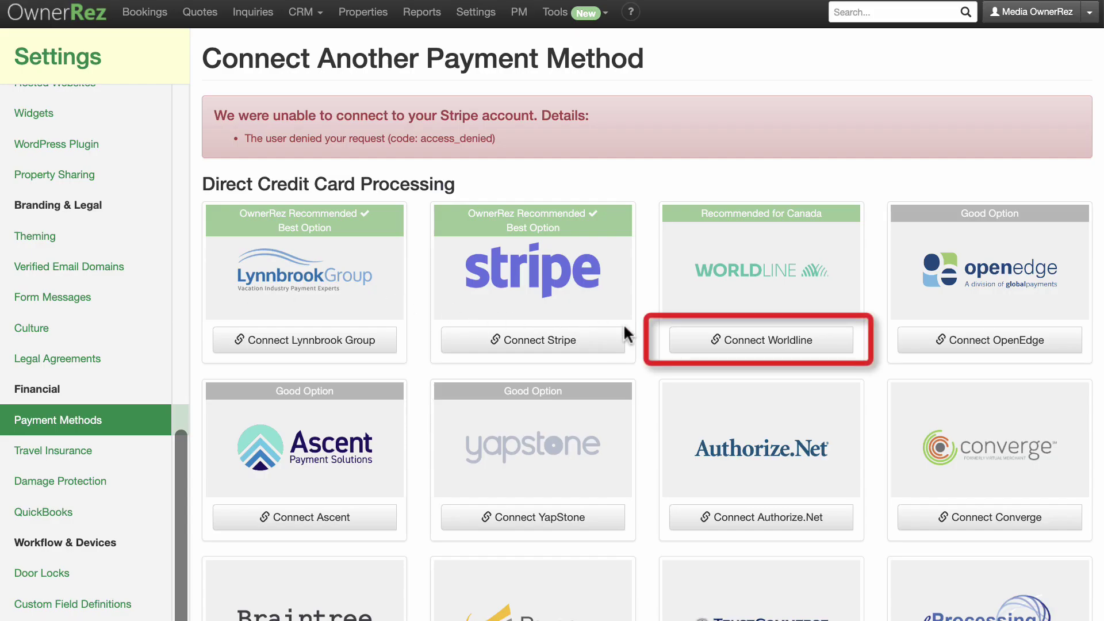
click(704, 343)
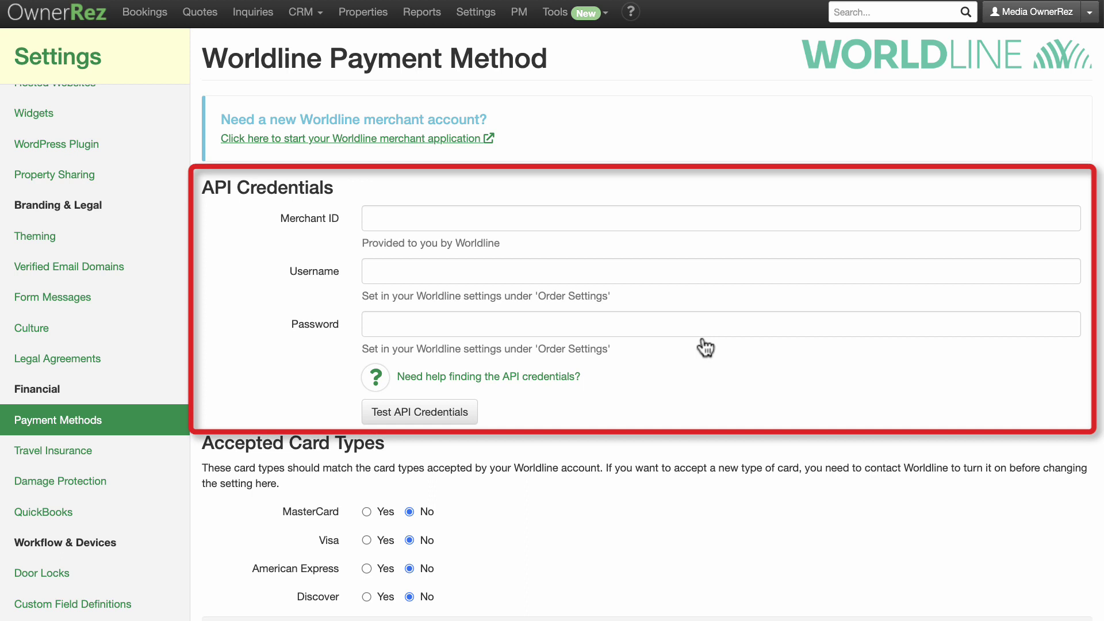
scroll(704, 347, down, 5)
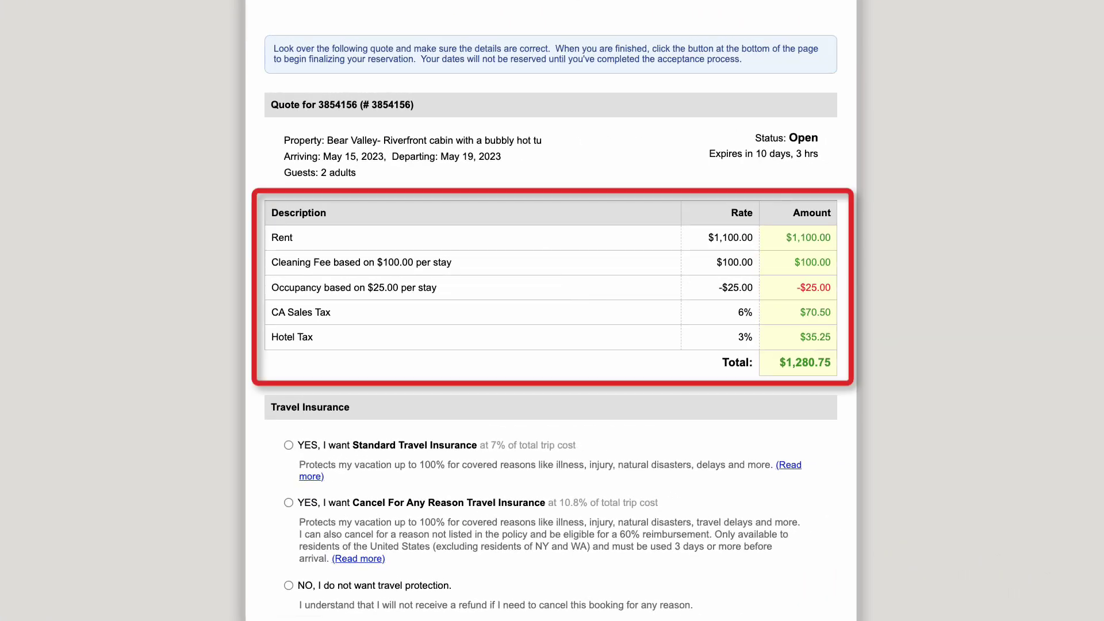
scroll(759, 501, down, 5)
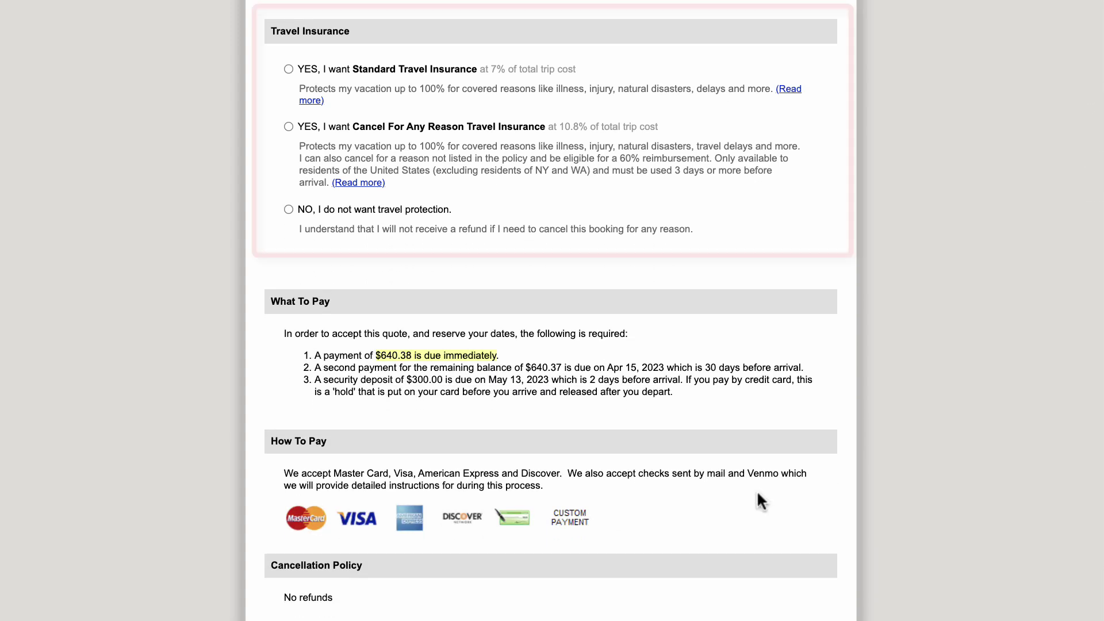
Choose 'NO, I do not want travel protection' on the Bear Valley cabin quote
click(288, 209)
scroll(340, 278, up, 2)
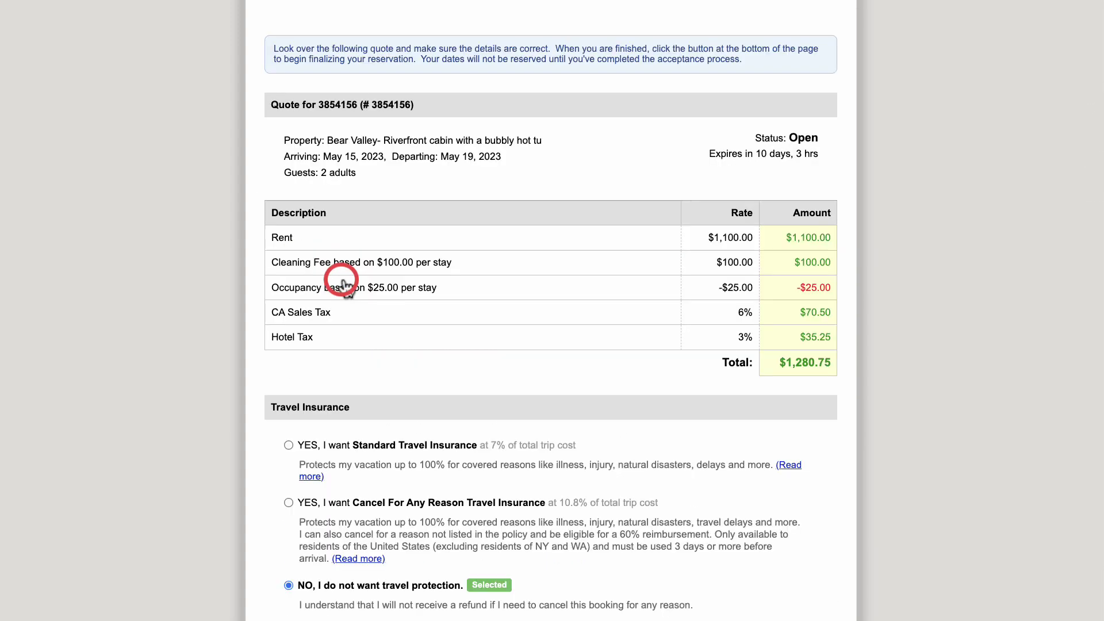
scroll(345, 288, down, 2)
scroll(345, 288, down, 2)
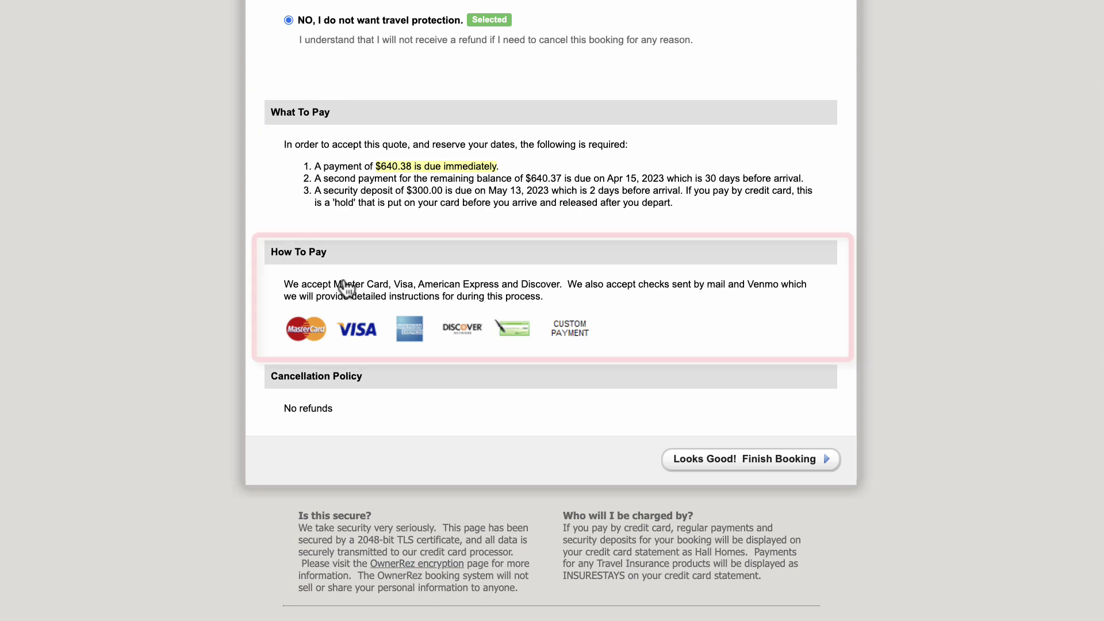
Accept the quote, sign the renter agreement, pay $1,180.00 by card and finalize
click(675, 462)
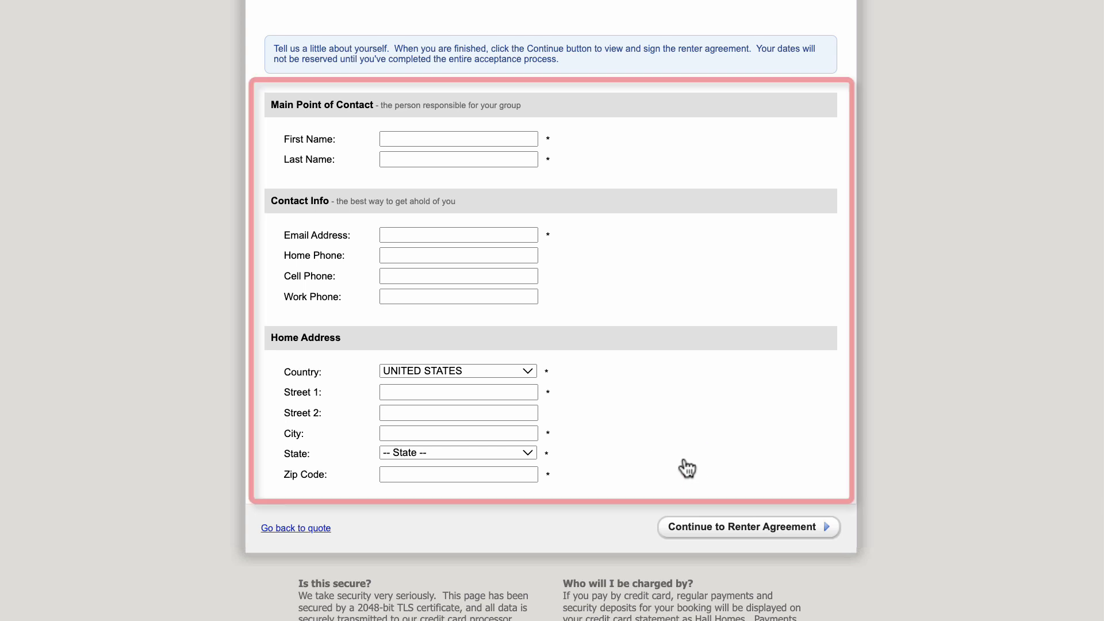
click(697, 536)
scroll(678, 285, down, 5)
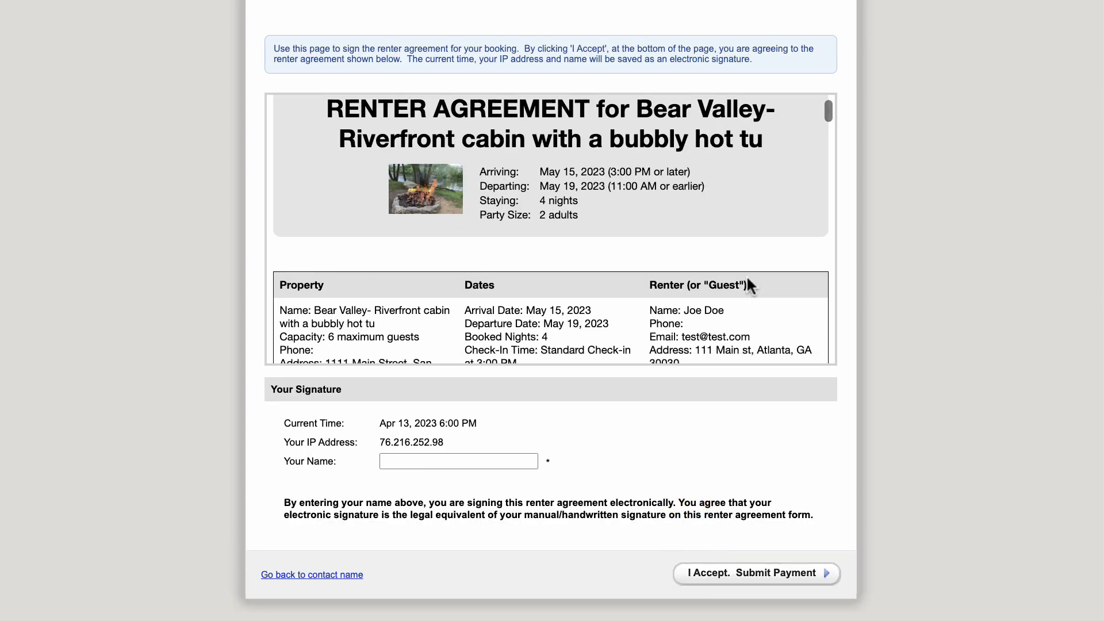
scroll(679, 284, down, 10)
scroll(678, 285, down, 10)
click(515, 461)
text(Joe Doe)
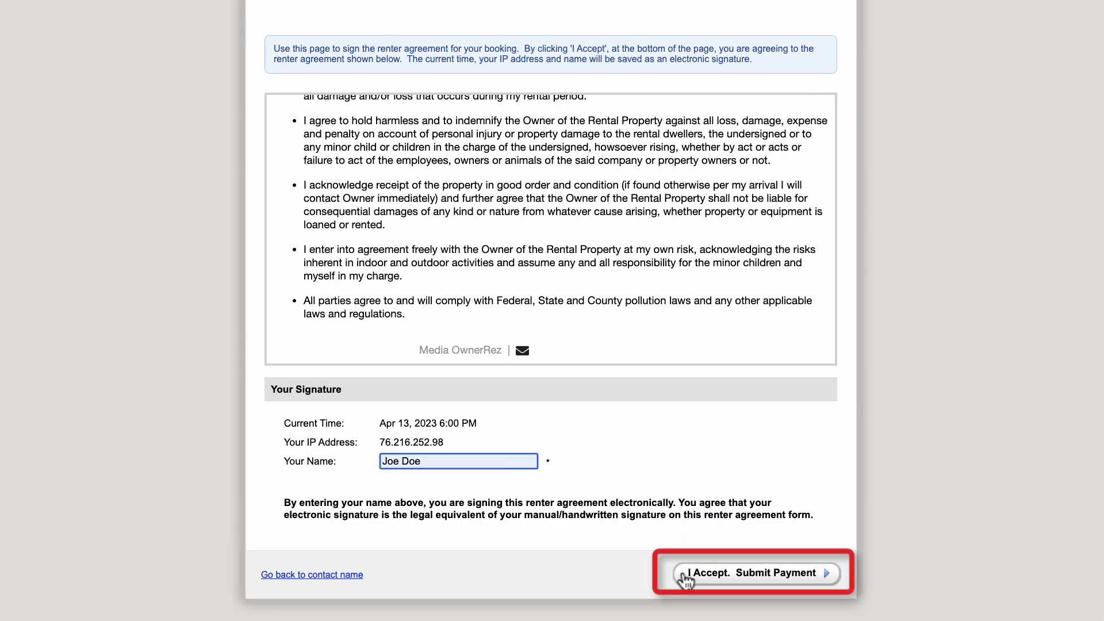
click(686, 576)
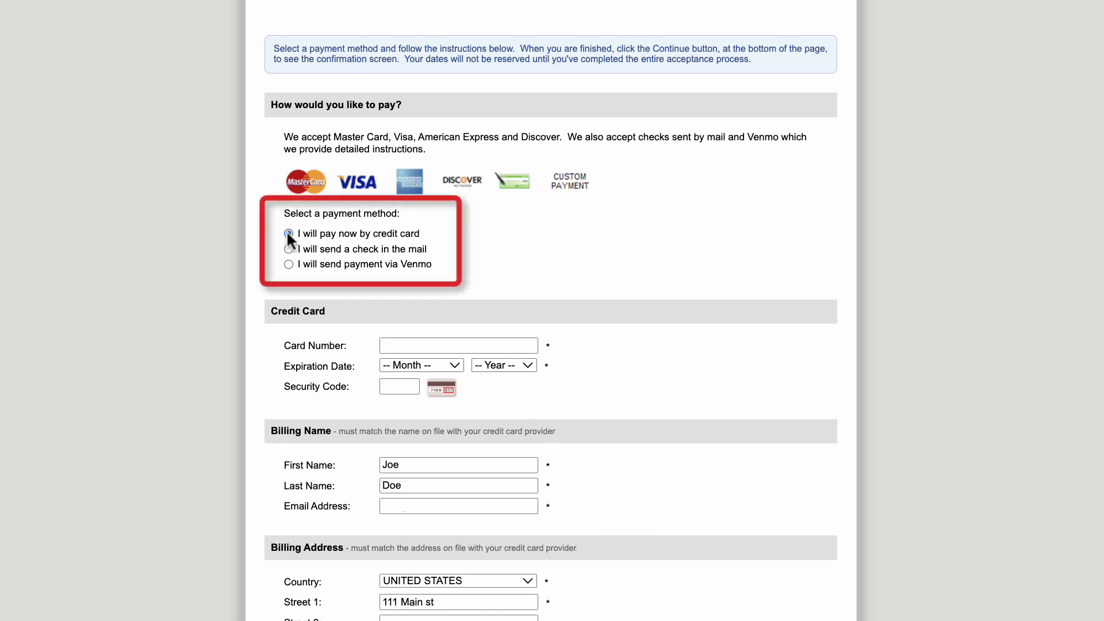
scroll(374, 403, down, 2)
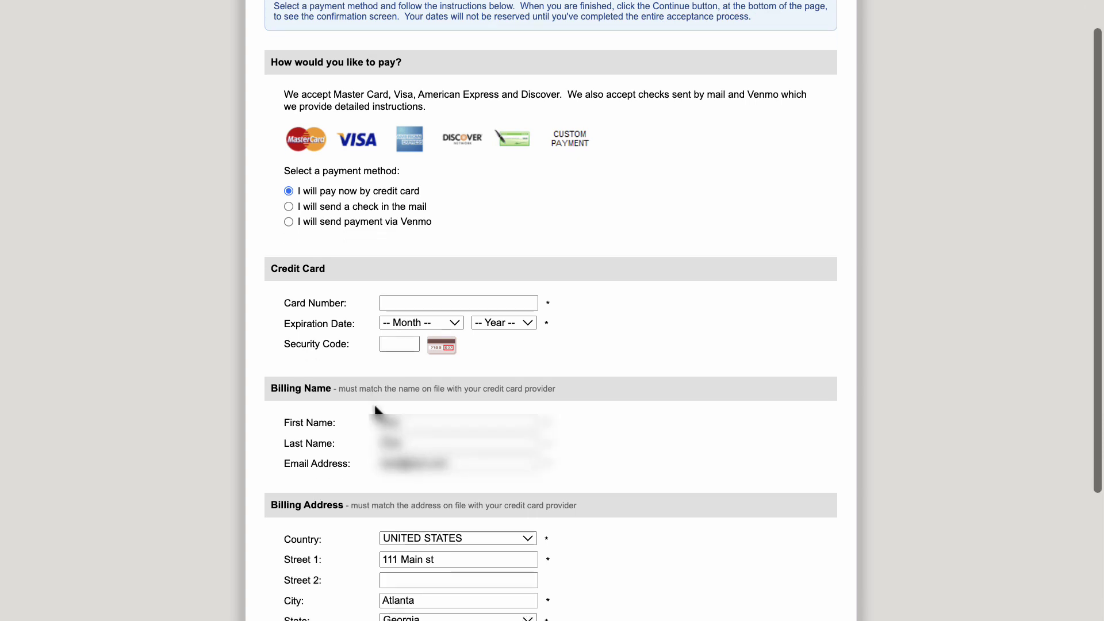
scroll(373, 403, down, 2)
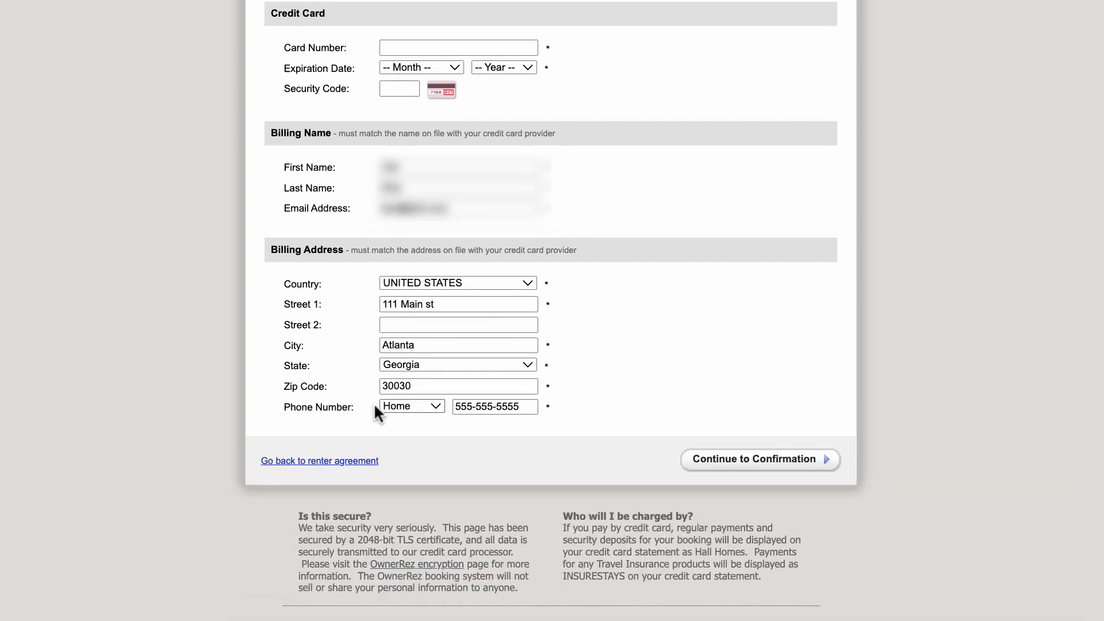
click(716, 468)
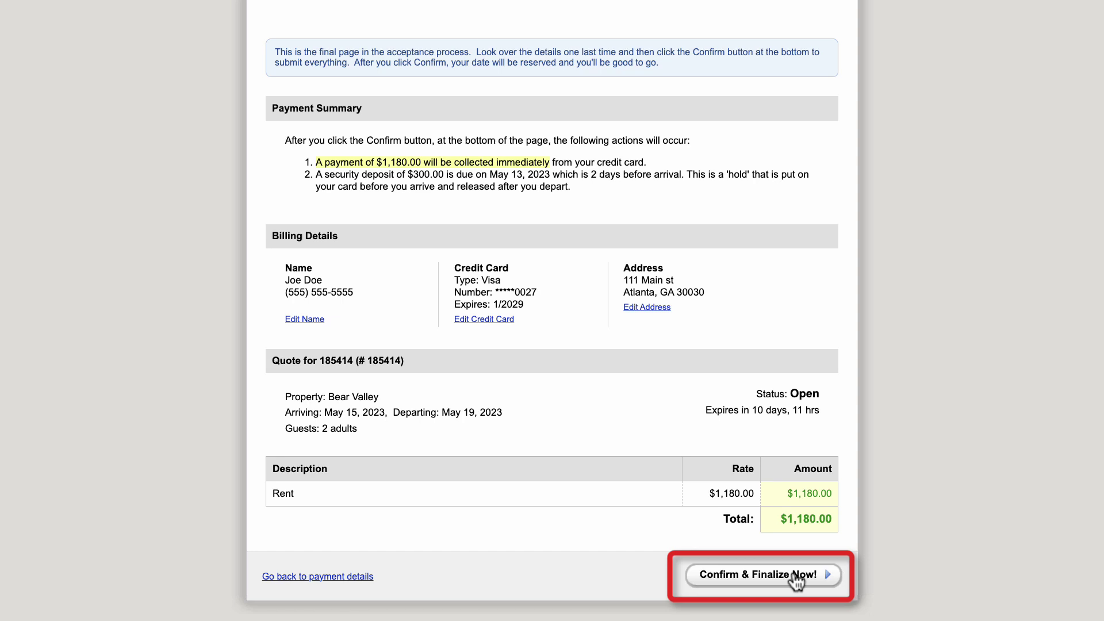
click(795, 579)
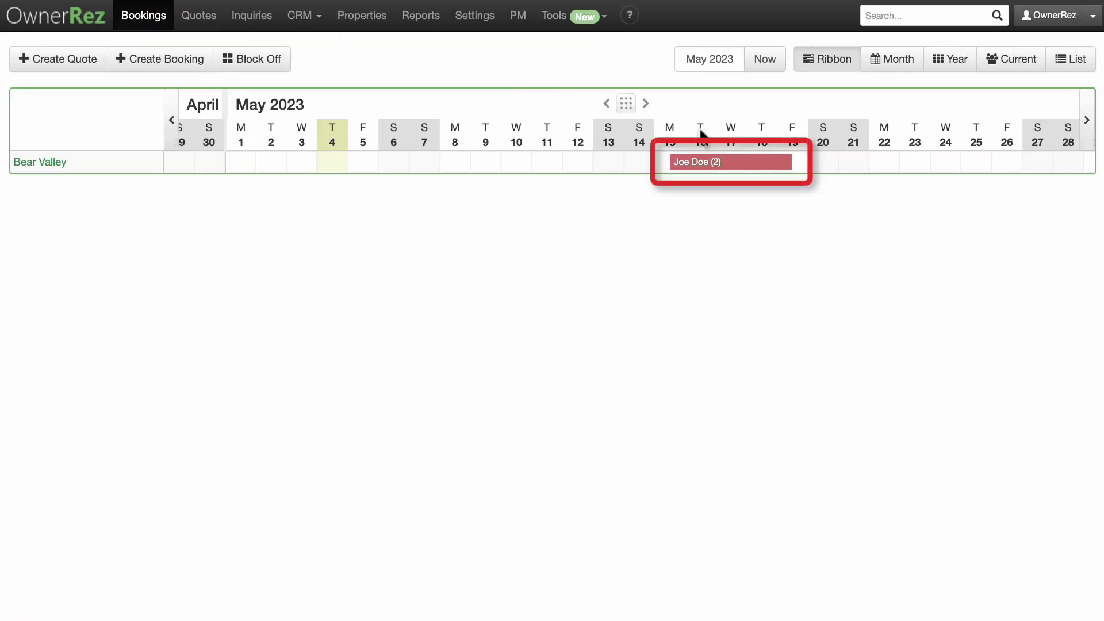
mouse_move(731, 163)
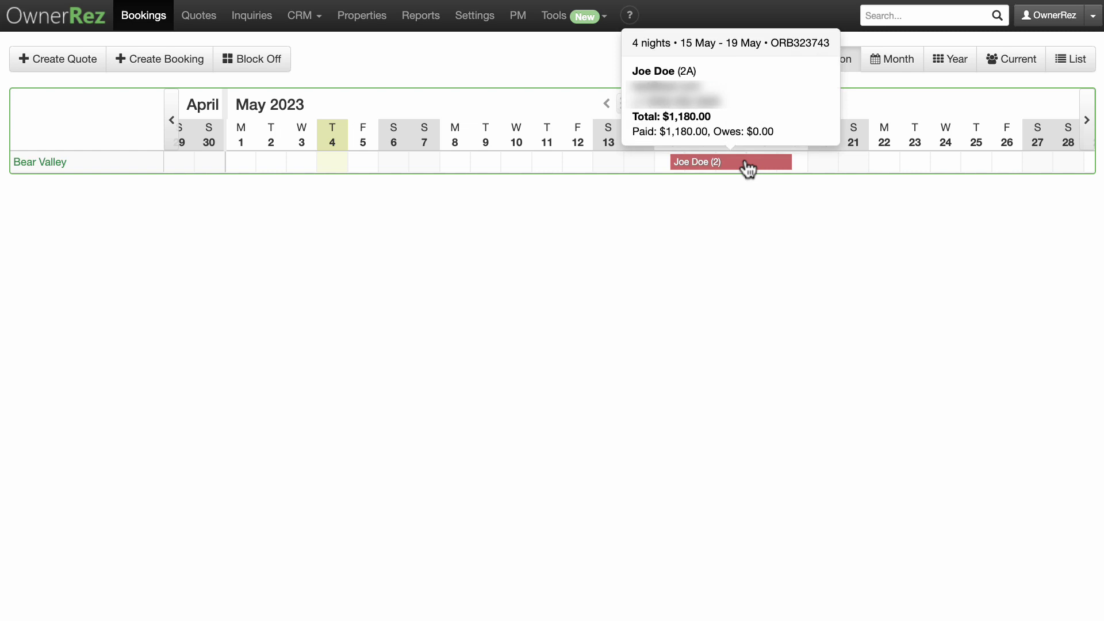
Show Joe Doe's booking transactions and the Payments dropdown's payment options
click(747, 165)
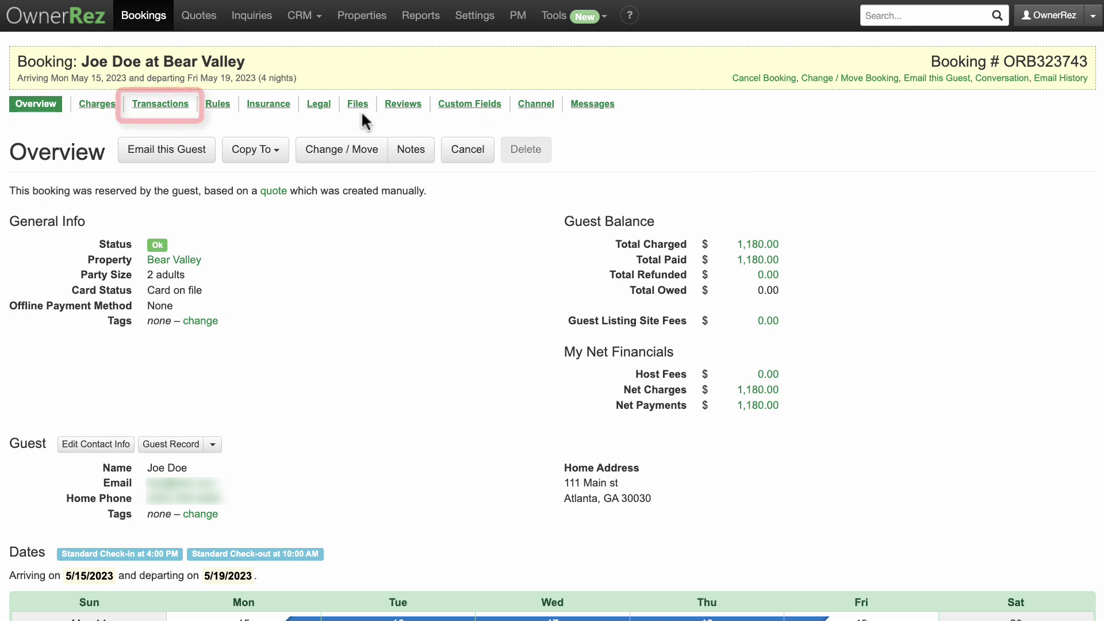
click(175, 113)
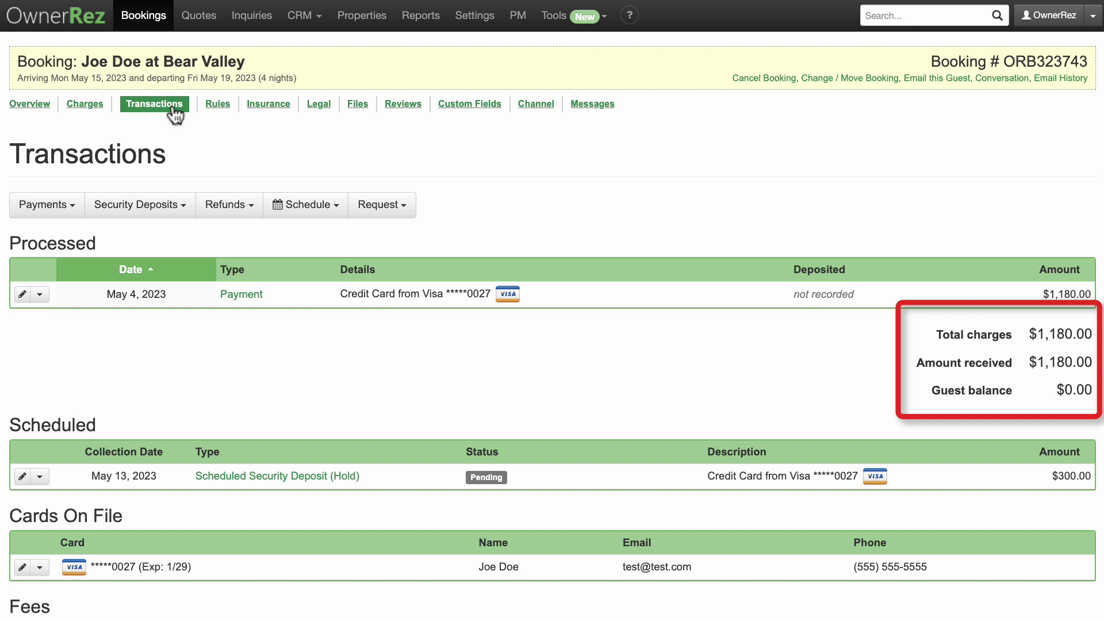
click(76, 206)
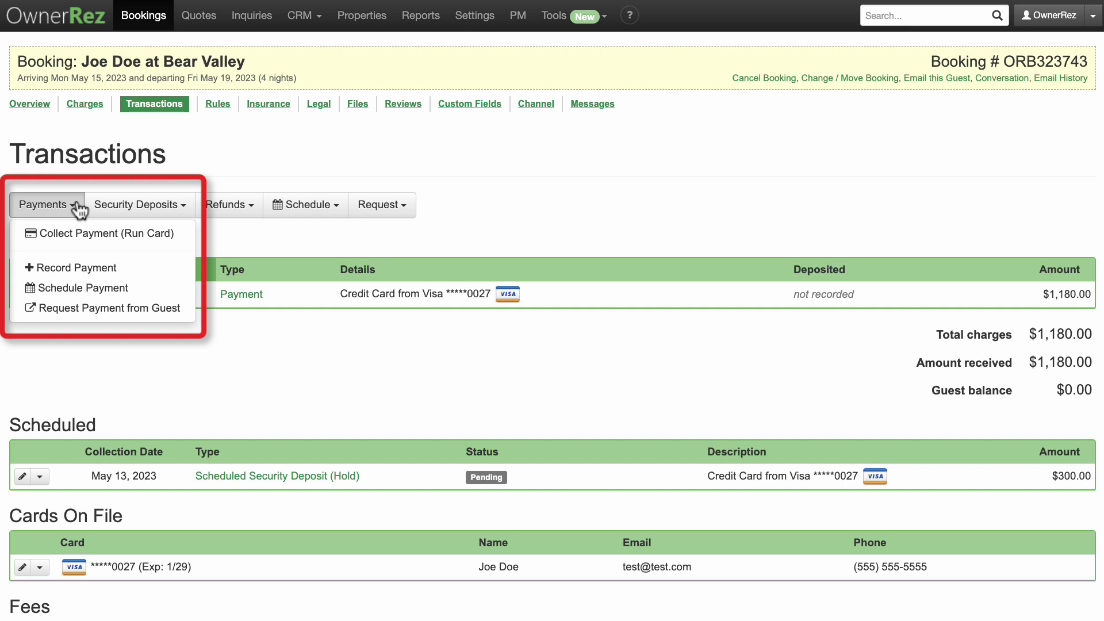
Look over the booking's Change Rules form, cancel without saving, and view its Messages
click(77, 208)
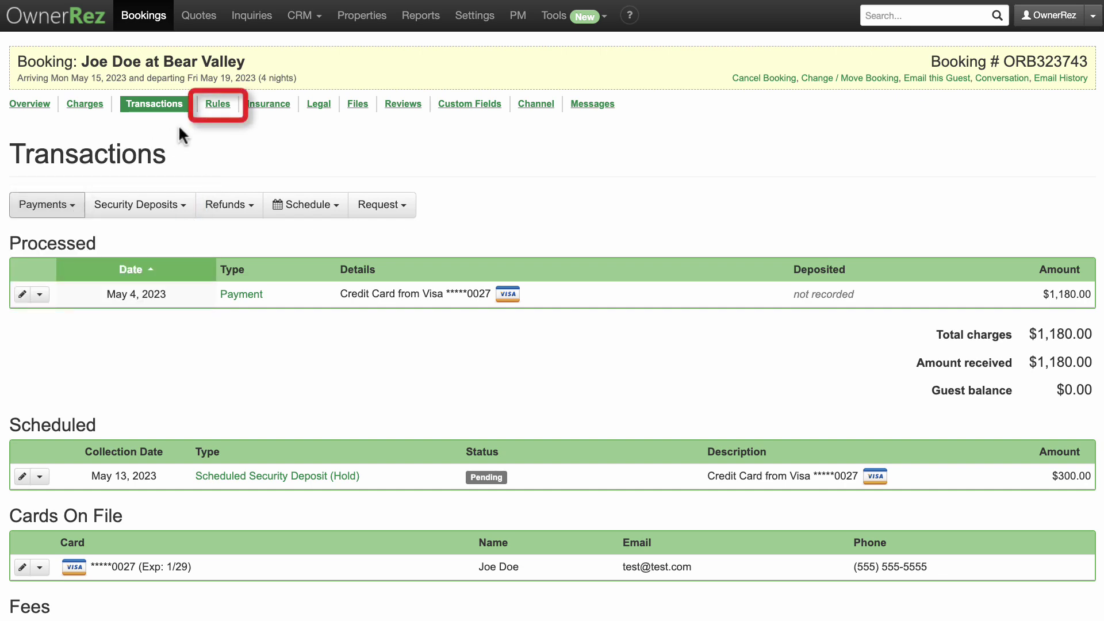
click(216, 111)
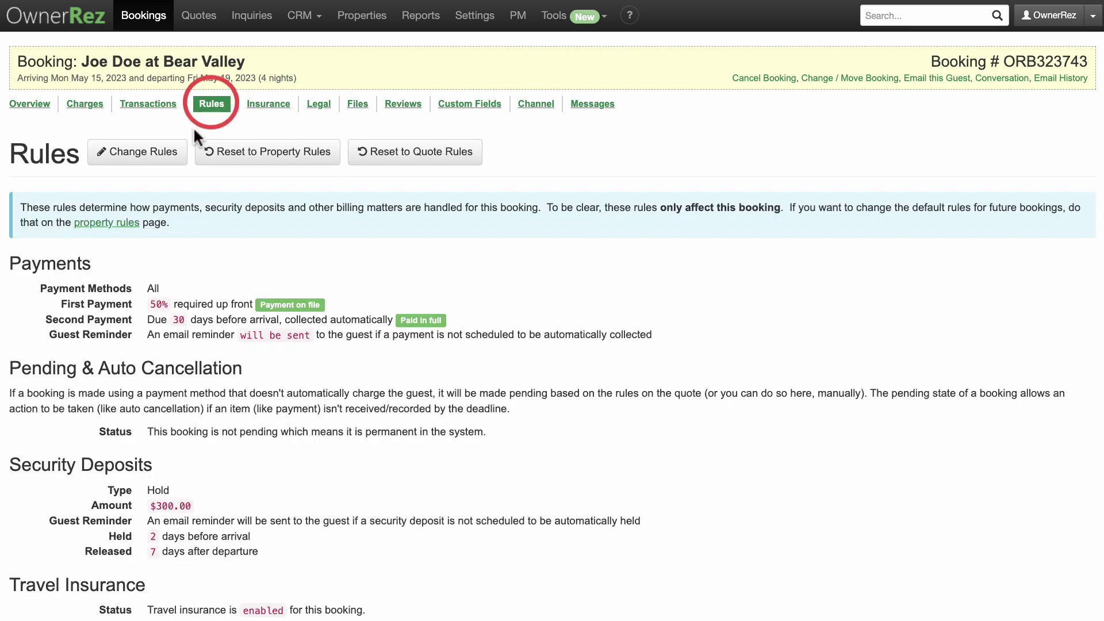
click(175, 150)
scroll(177, 151, down, 2)
scroll(177, 149, down, 2)
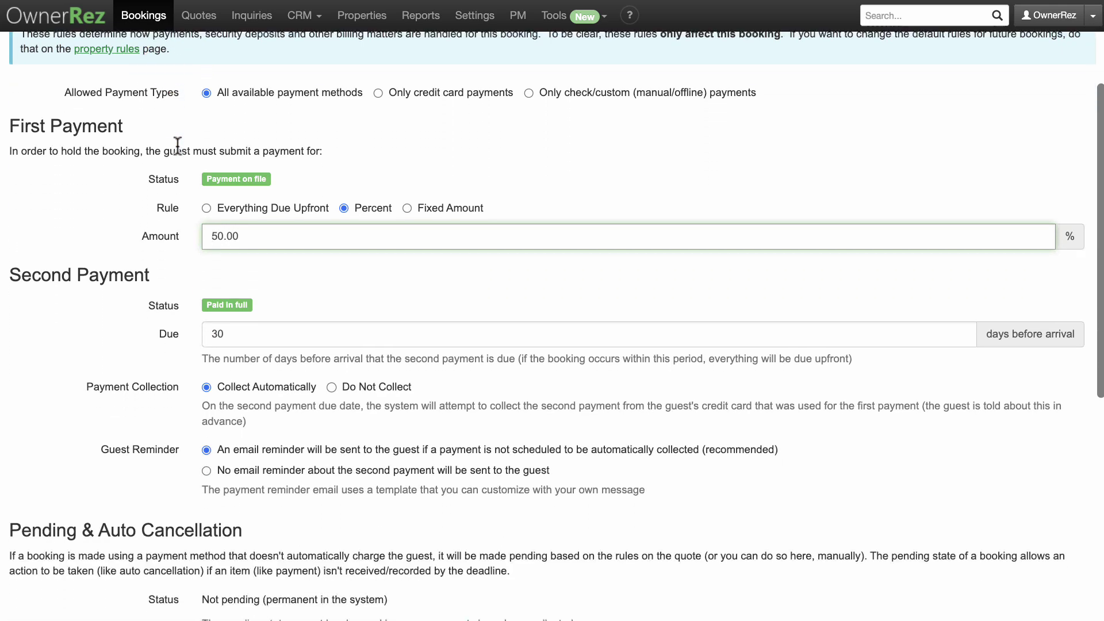
scroll(177, 146, down, 2)
scroll(178, 145, down, 2)
scroll(178, 147, down, 2)
scroll(177, 145, down, 2)
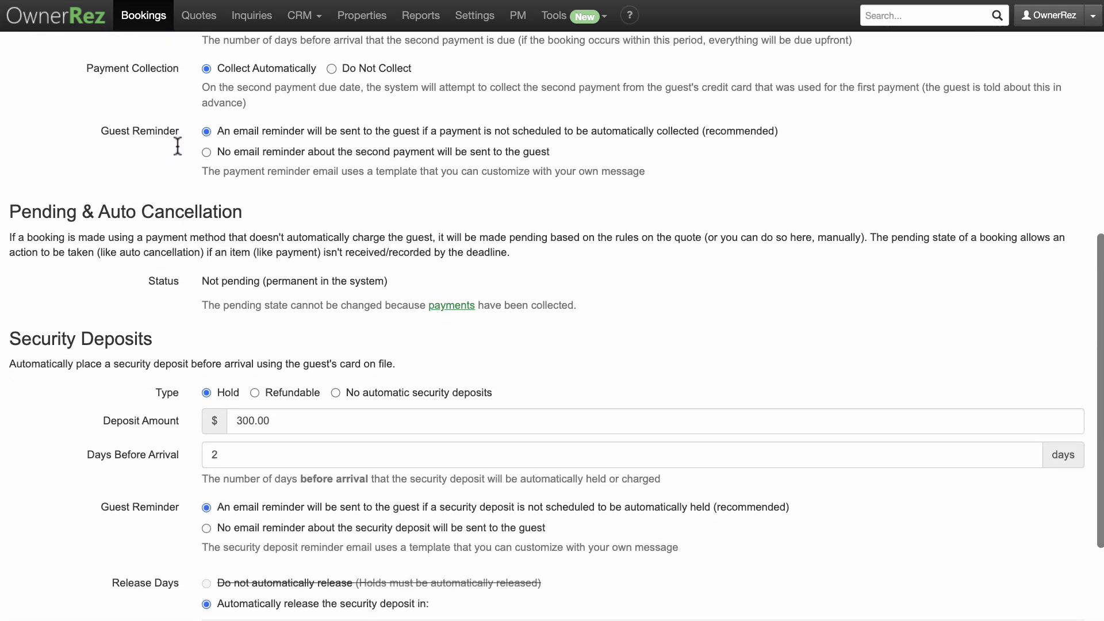
scroll(177, 146, down, 2)
scroll(178, 147, down, 2)
scroll(177, 147, down, 2)
scroll(177, 146, down, 1)
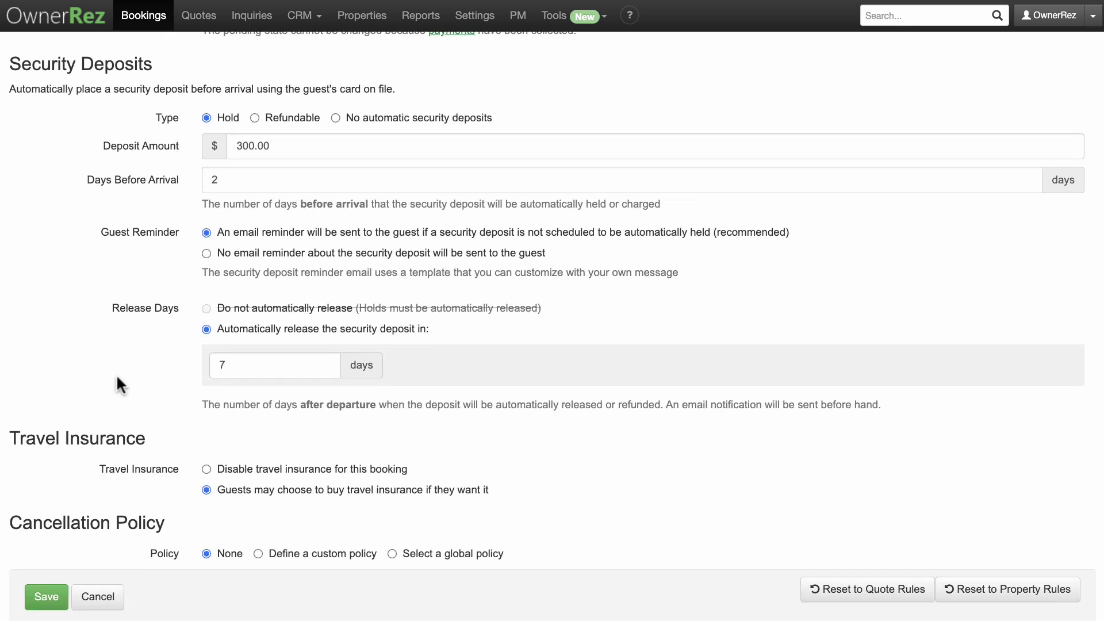
click(97, 595)
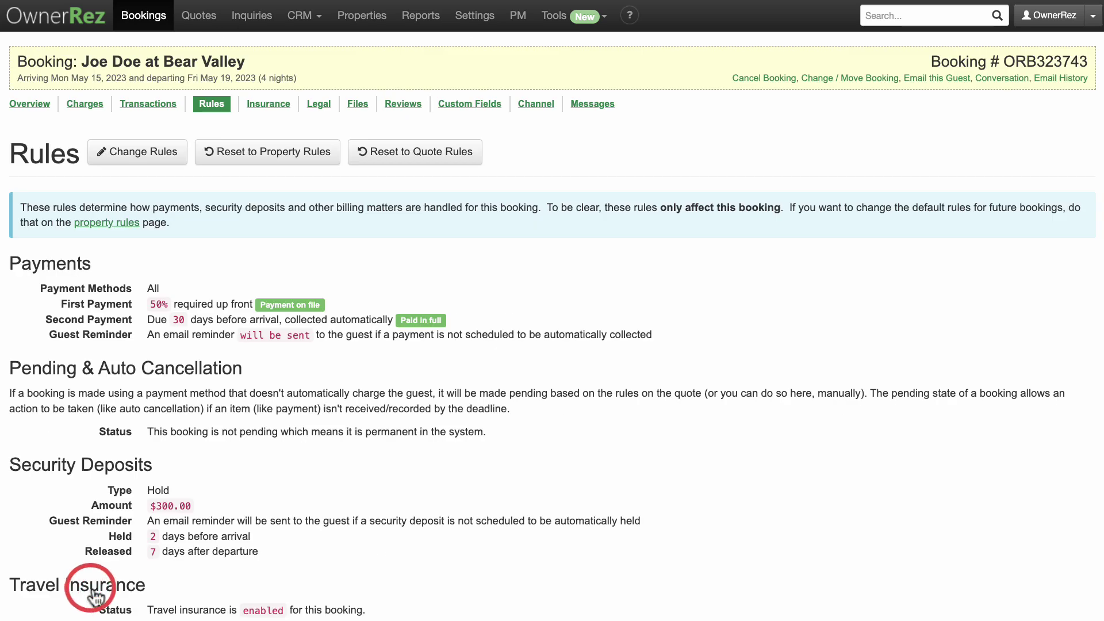
click(585, 105)
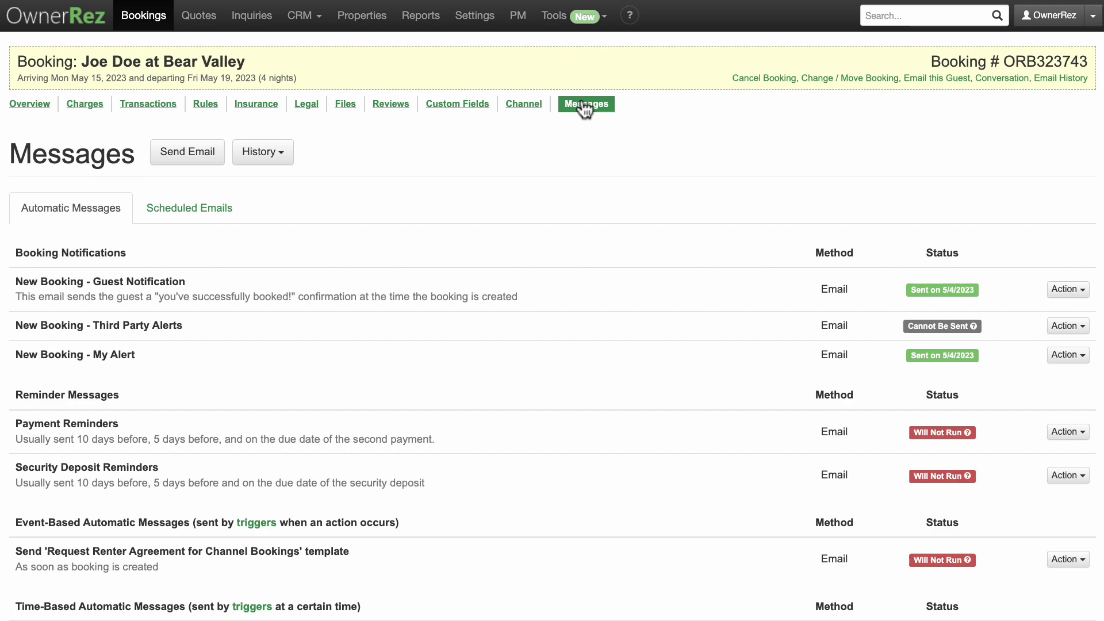
Open the Payments summary report from the Reports overview
click(415, 27)
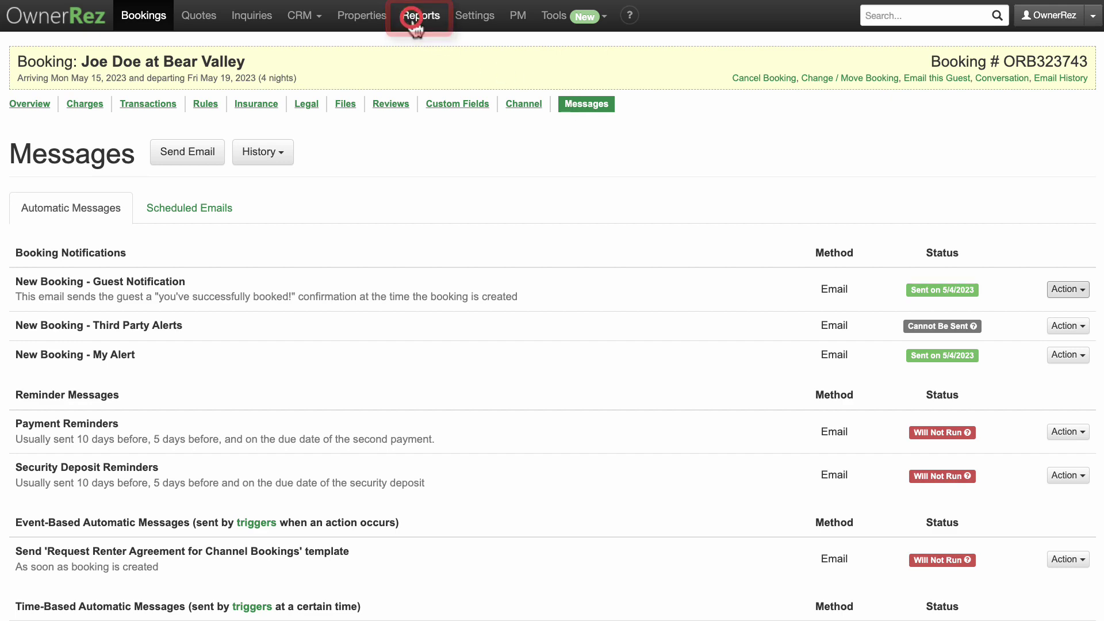
scroll(415, 27, down, 2)
scroll(415, 27, down, 3)
scroll(415, 26, down, 1)
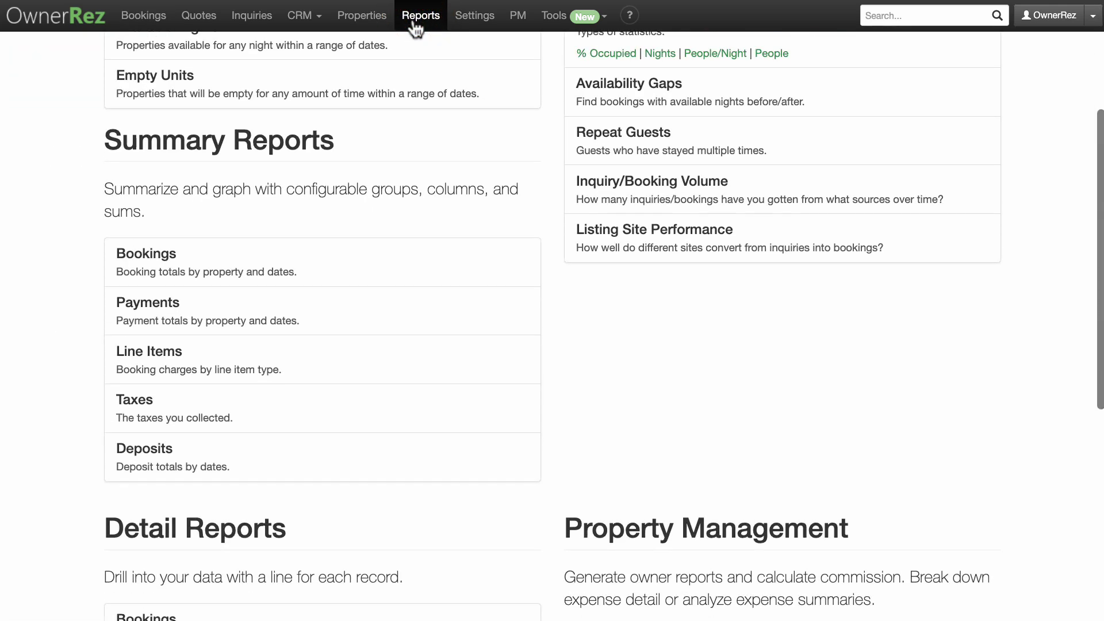
click(386, 320)
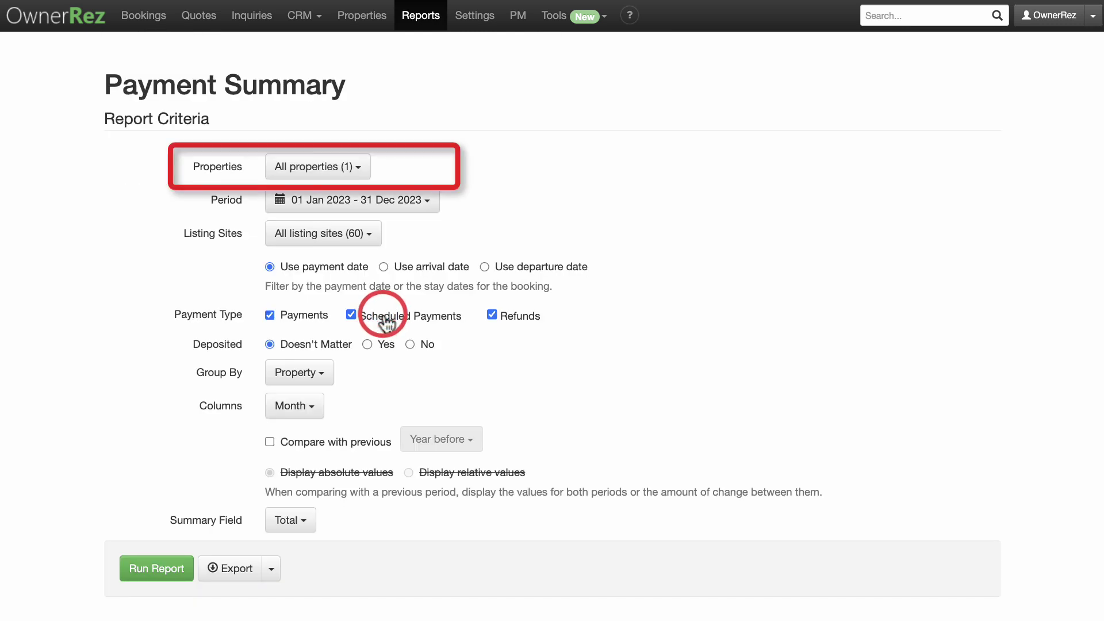